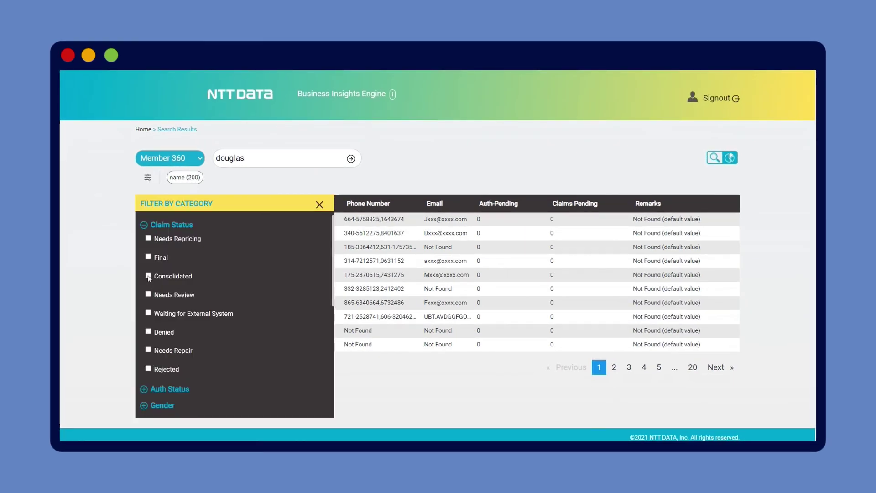
drag(334, 276, 336, 329)
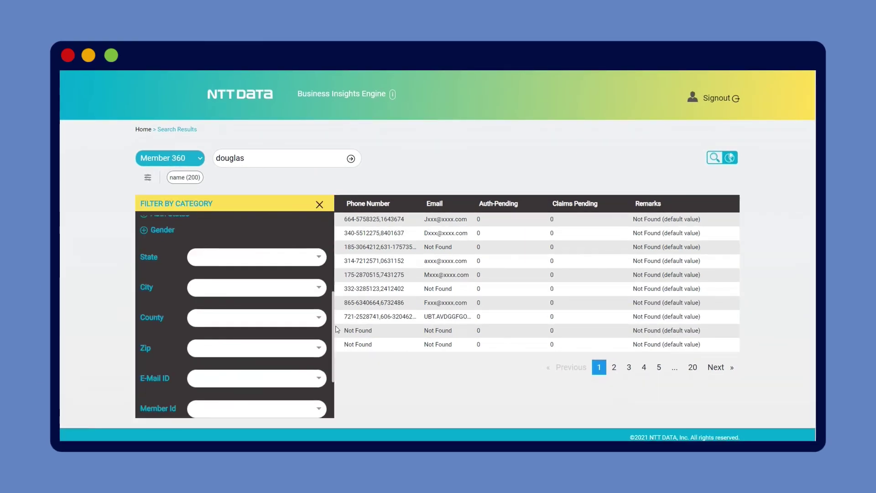
Run the douglas member search and show the first member's network view and contact details.
click(216, 408)
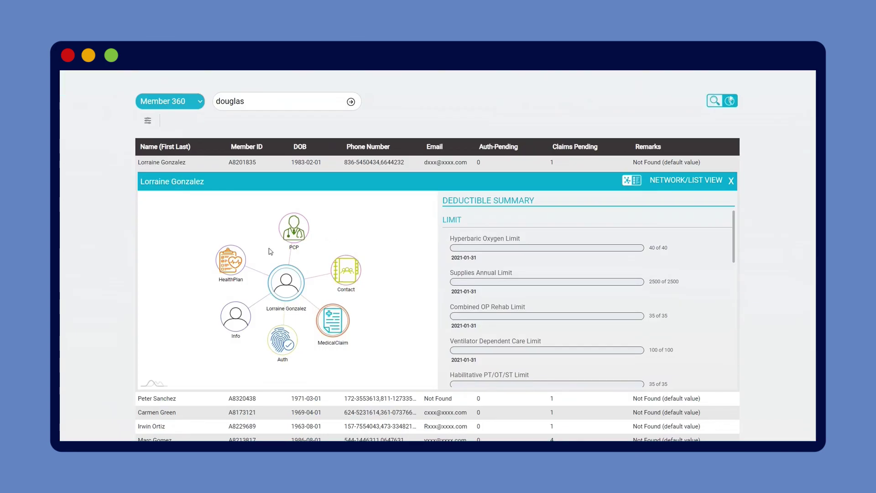
Follow the Claim 360 and Hypothyroidism nodes to the Medication Adherence dashboard's State filter.
click(333, 325)
click(397, 301)
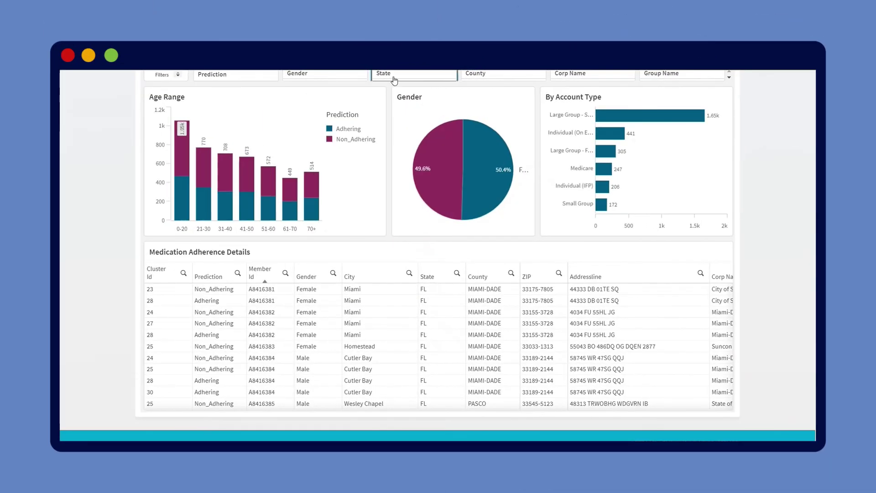
click(393, 76)
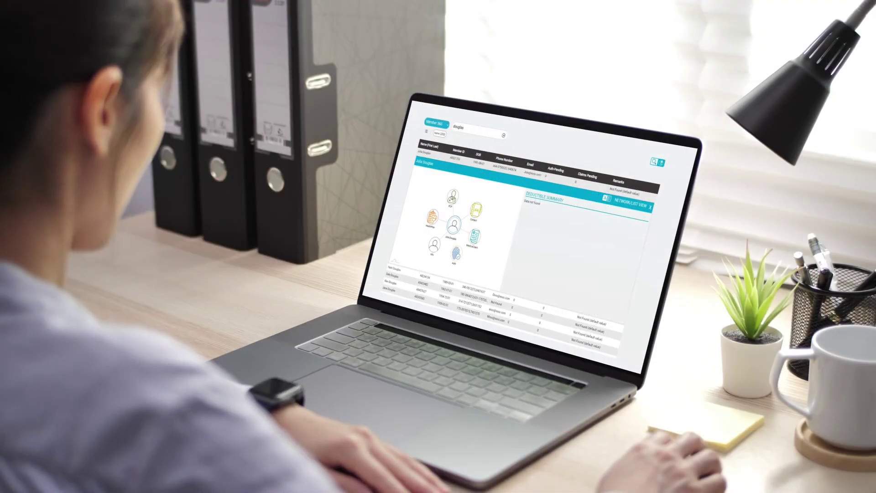